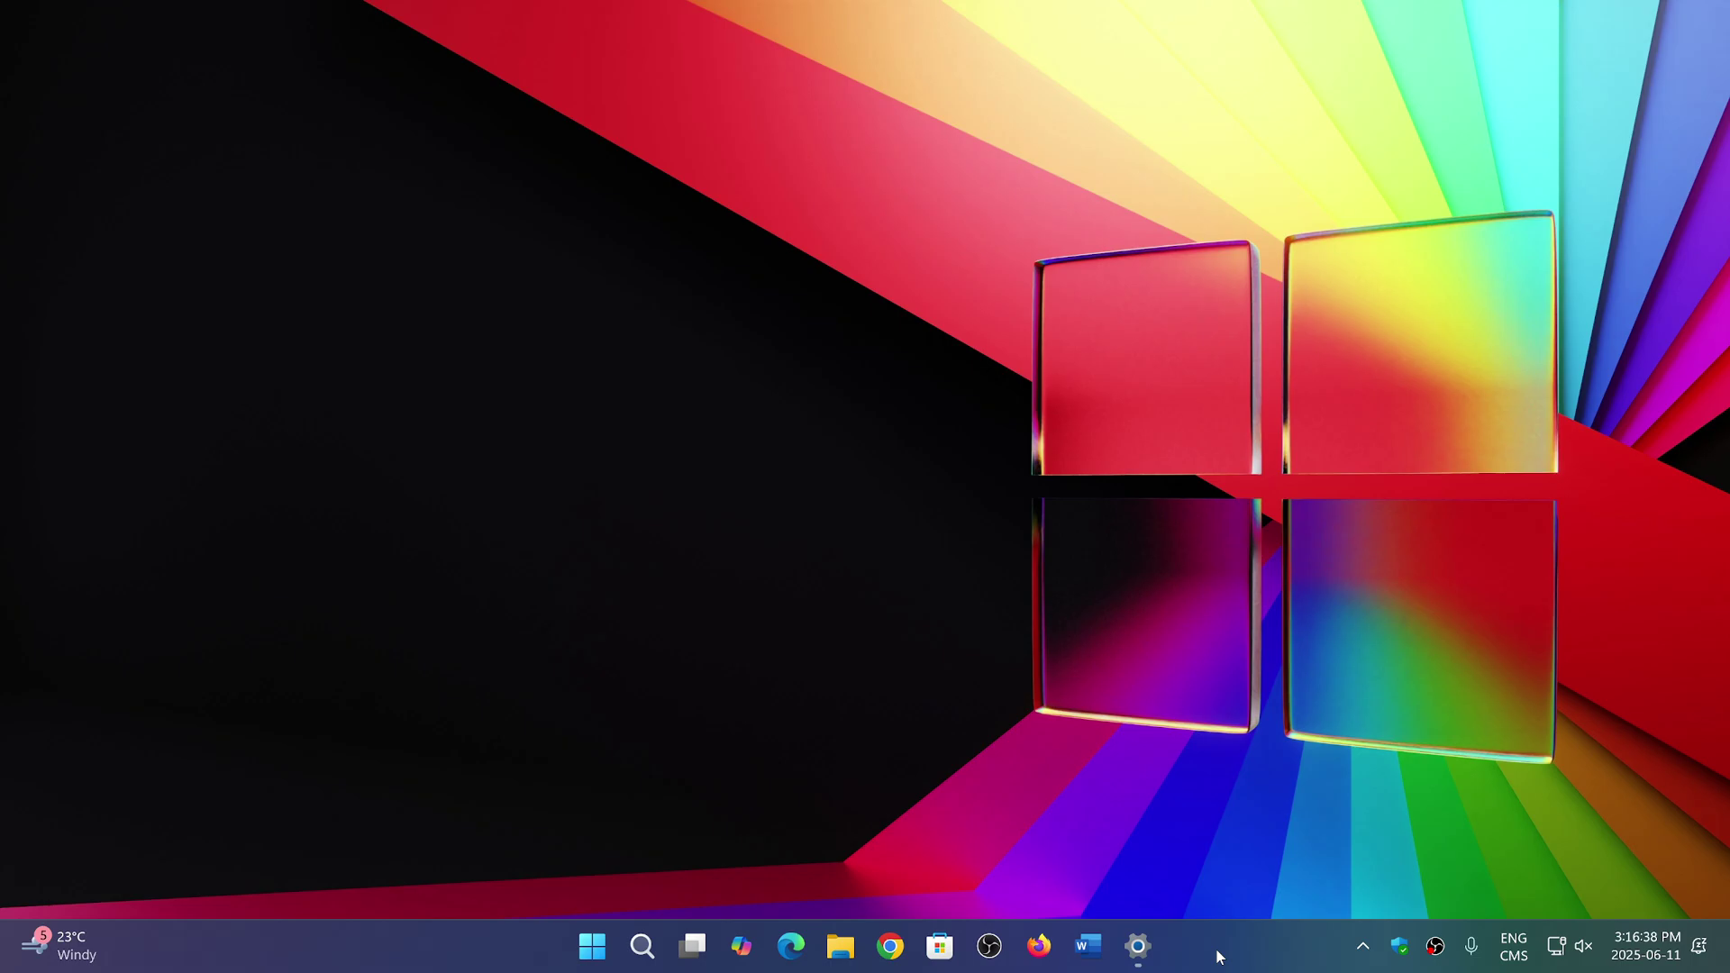
left_click(1138, 950)
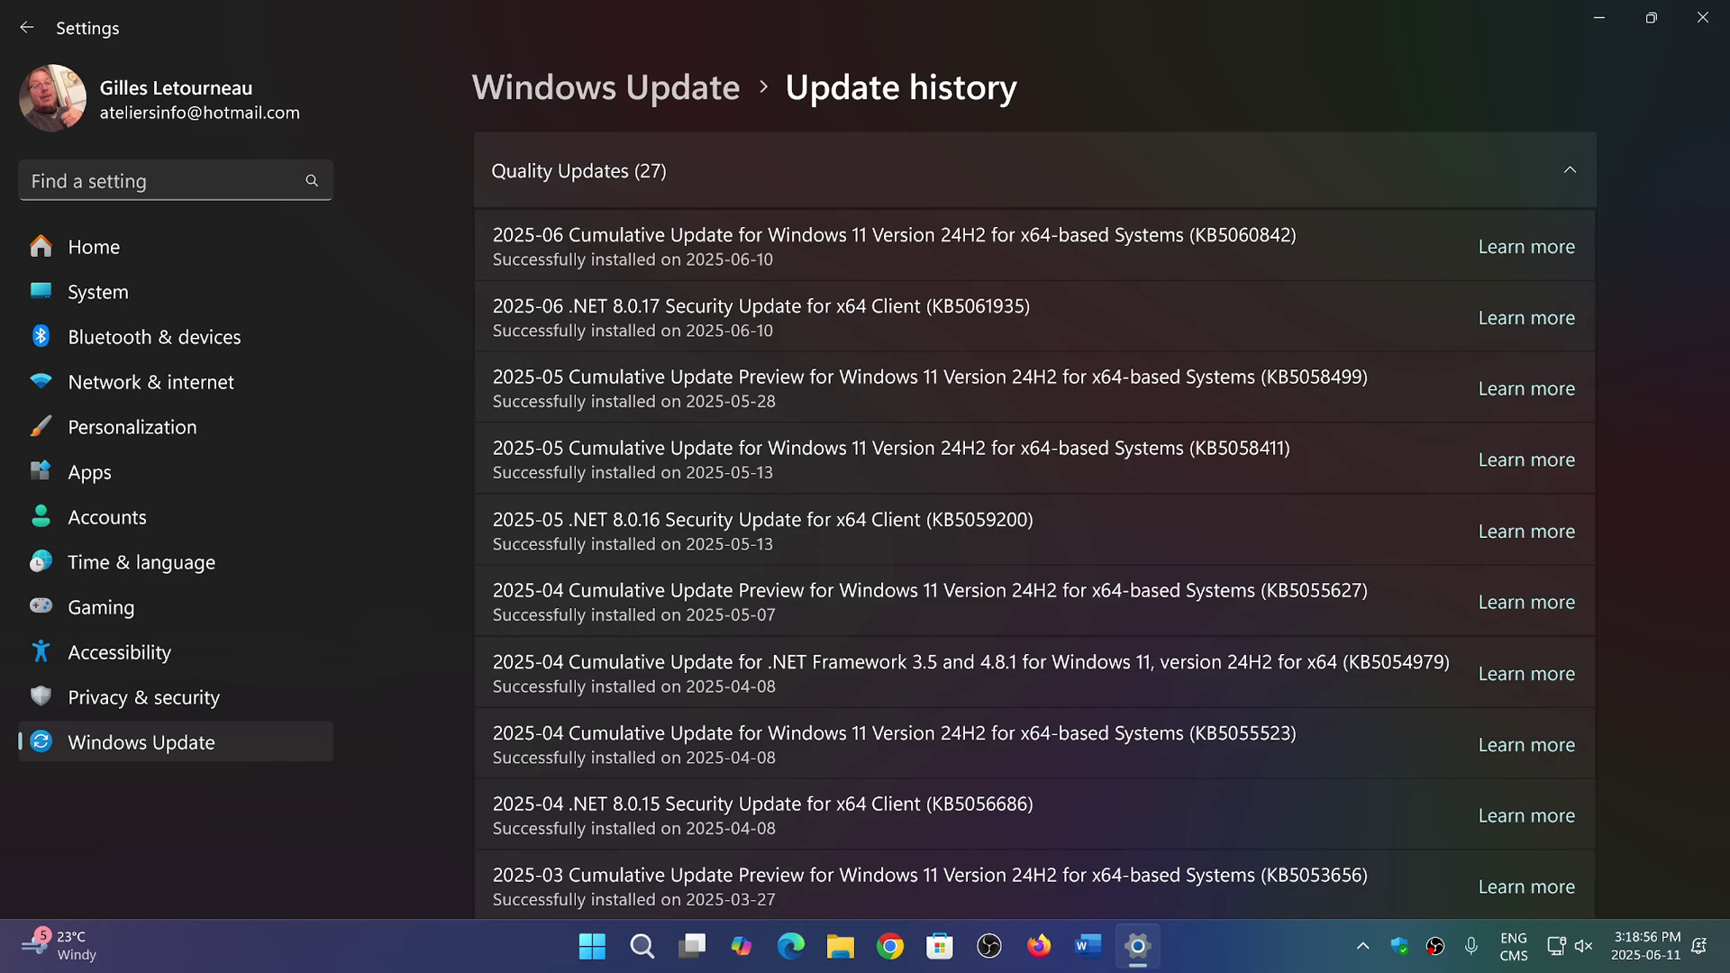
left_click(1242, 967)
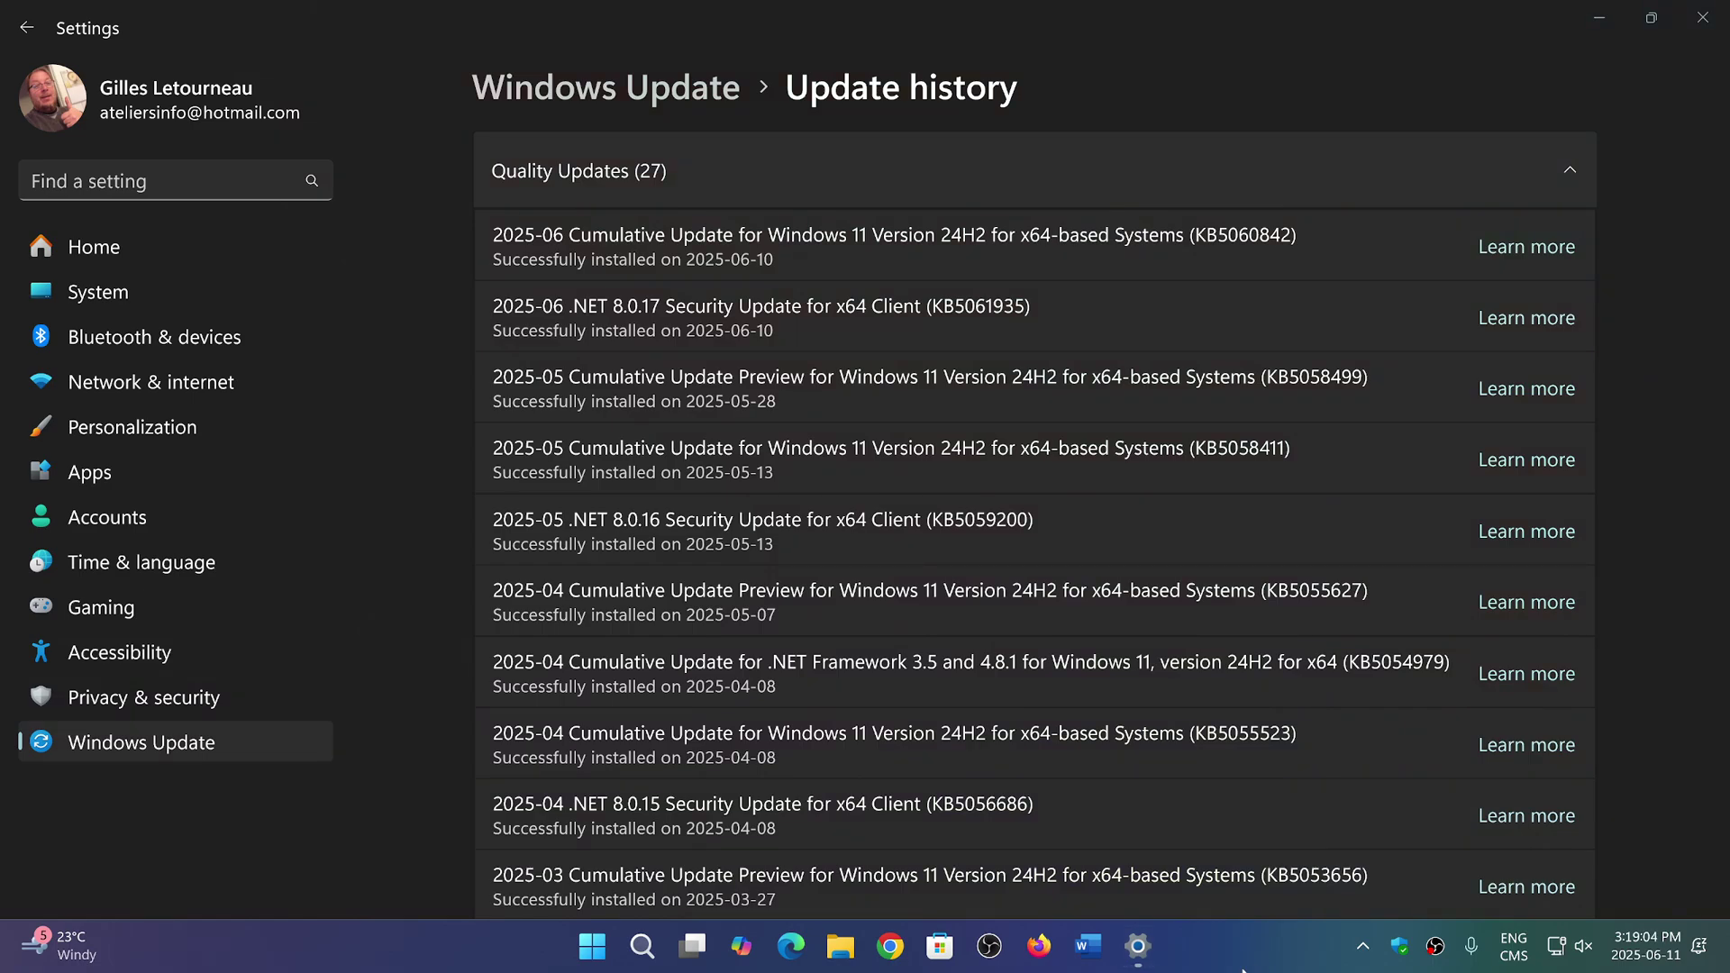